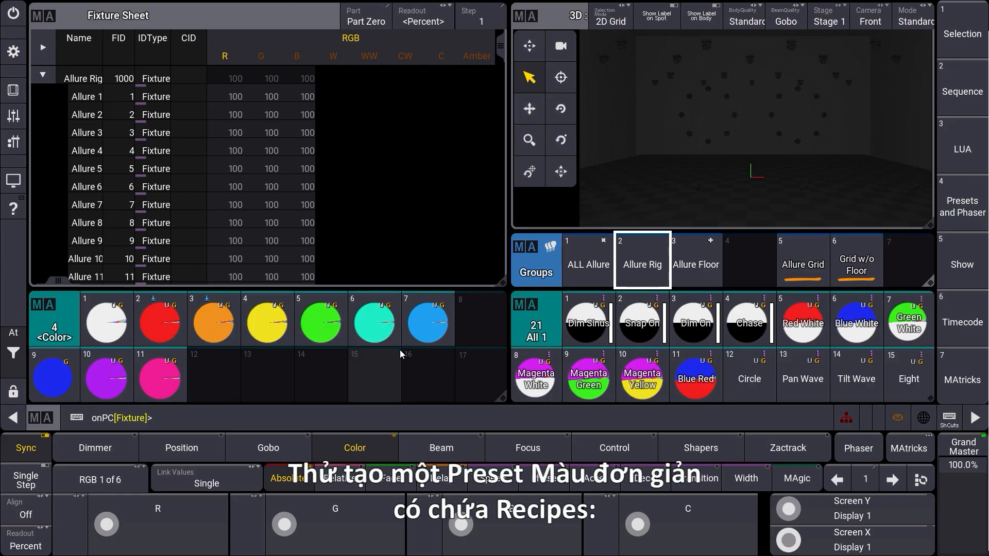
# - Open the edit options of empty color preset 13 and add a new recipe line
pyautogui.click(260, 376)
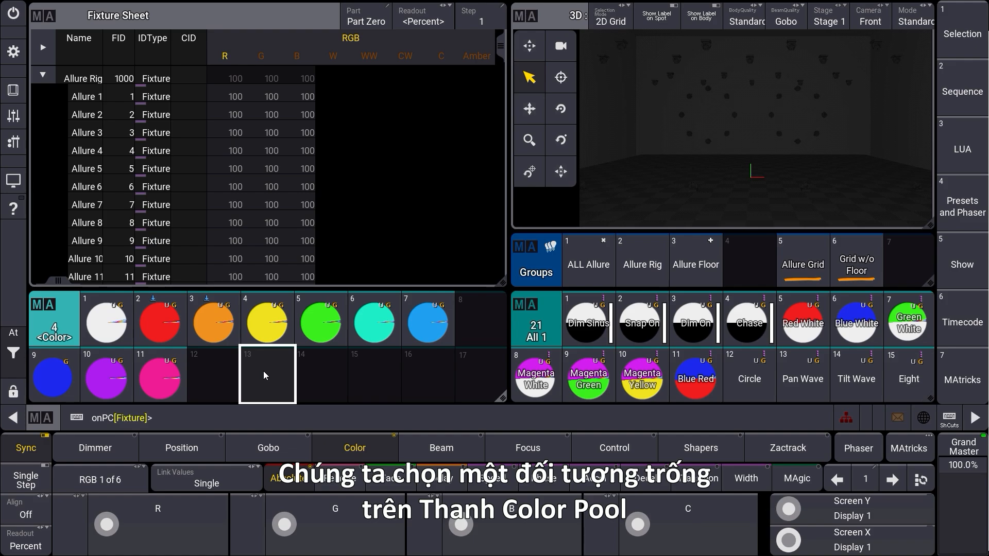
pyautogui.moveTo(264, 403); pyautogui.dragTo(263, 423)
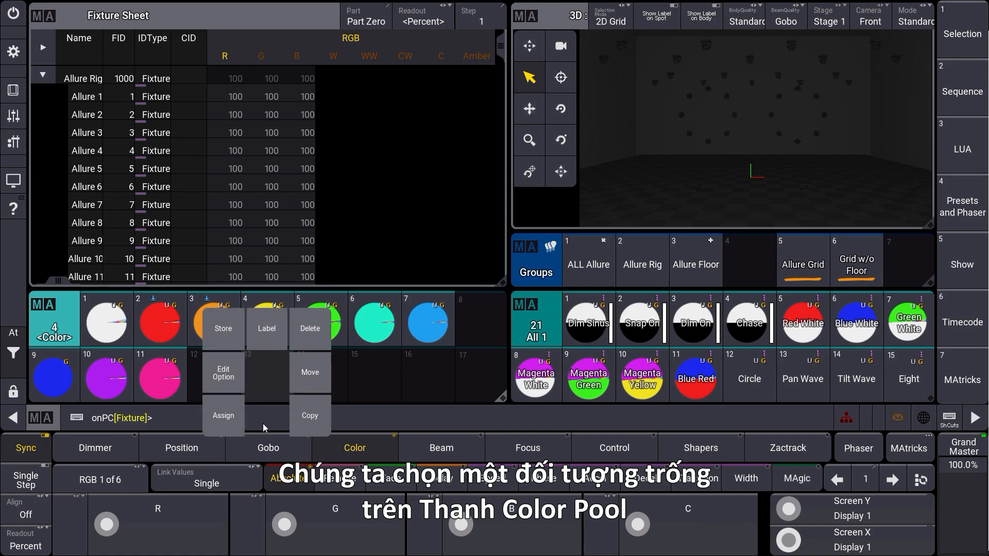
pyautogui.click(227, 372)
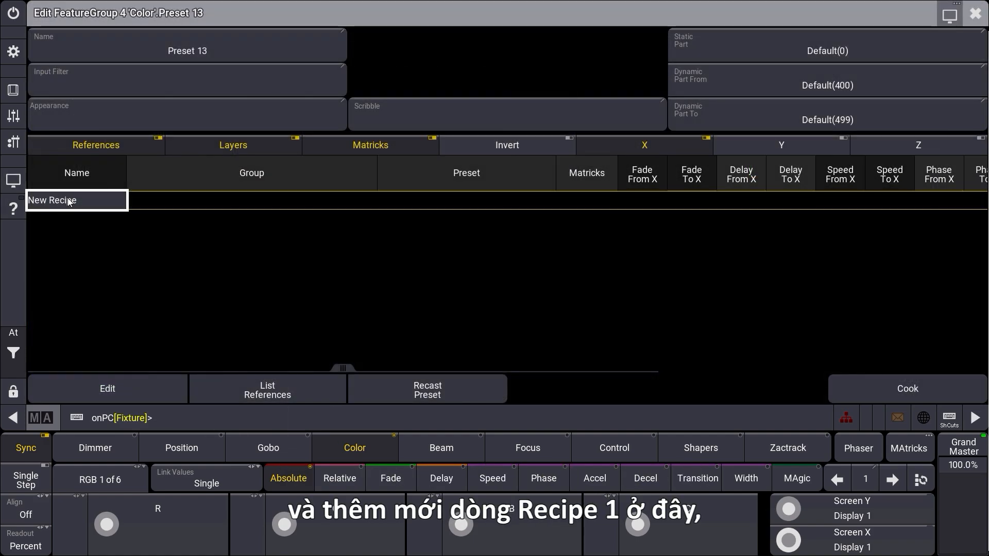
pyautogui.click(68, 201)
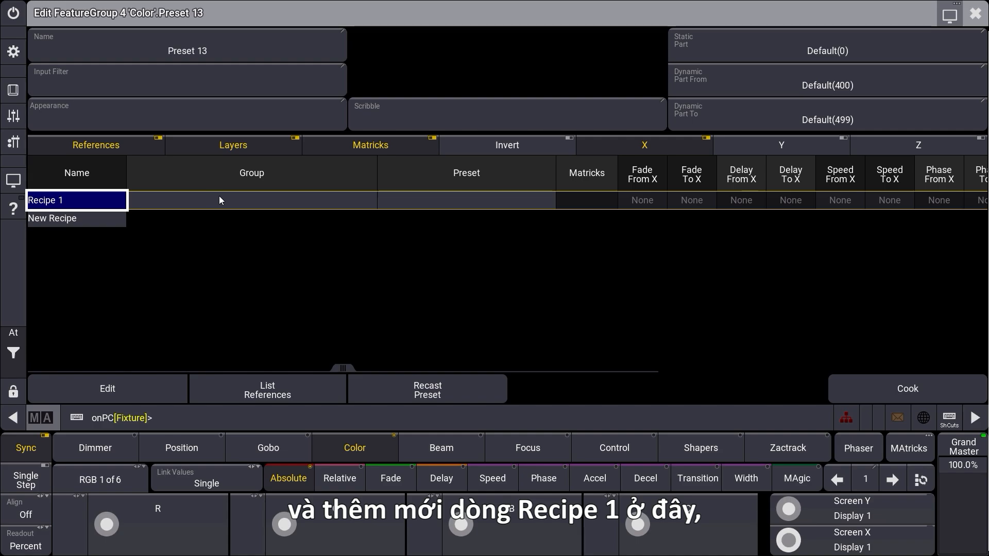
# - Assign group 5 'Allure Grid' and red color preset 2 to Recipe 1
pyautogui.click(220, 200)
pyautogui.click(219, 197)
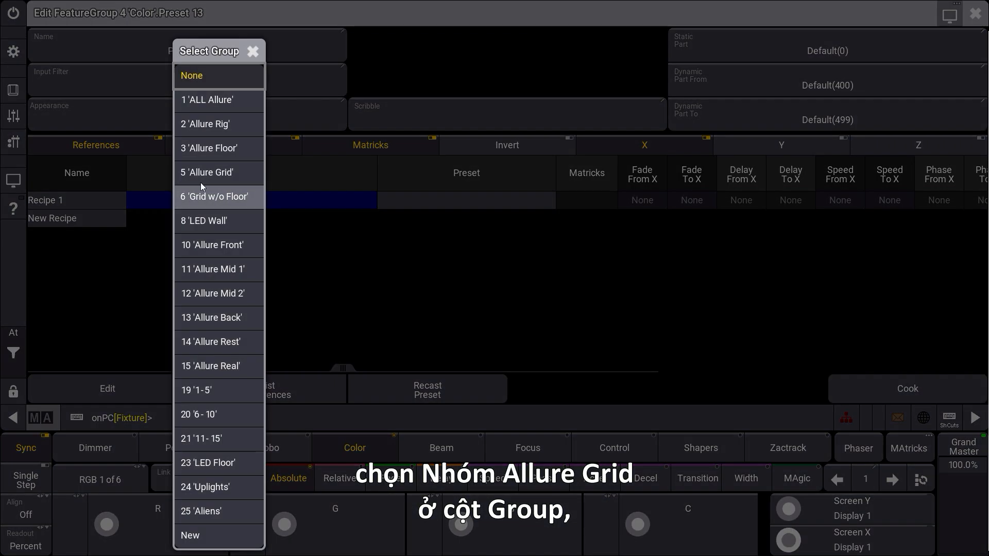
pyautogui.click(204, 173)
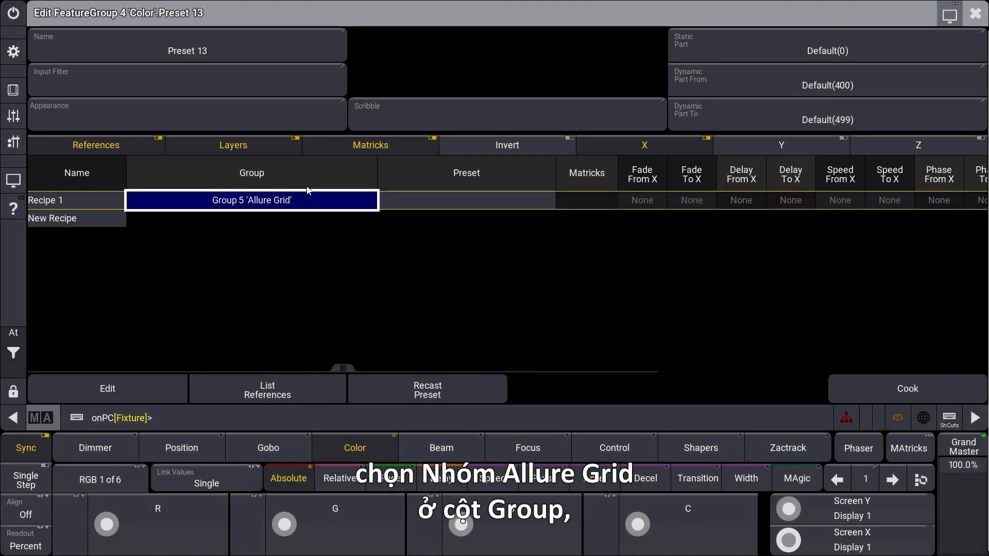
pyautogui.click(468, 198)
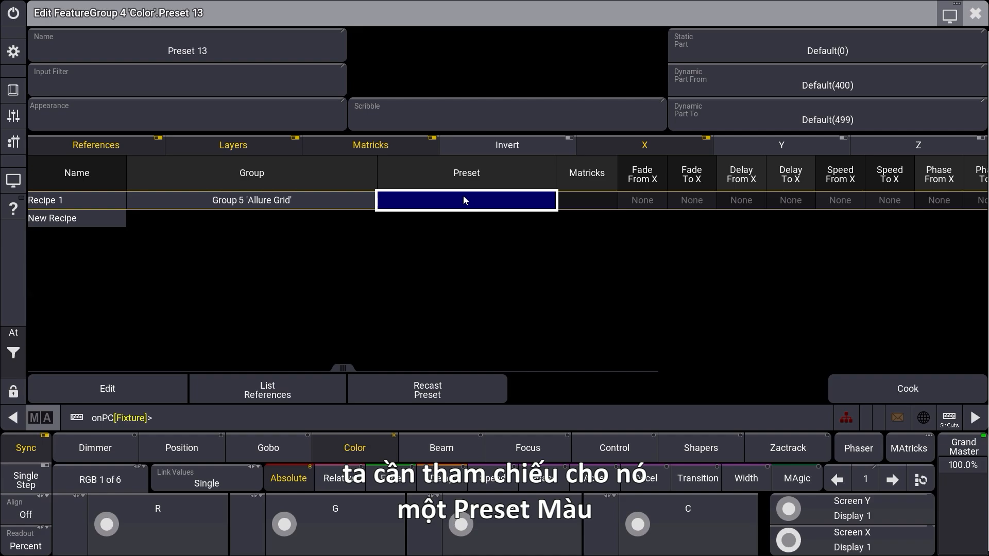
pyautogui.click(463, 196)
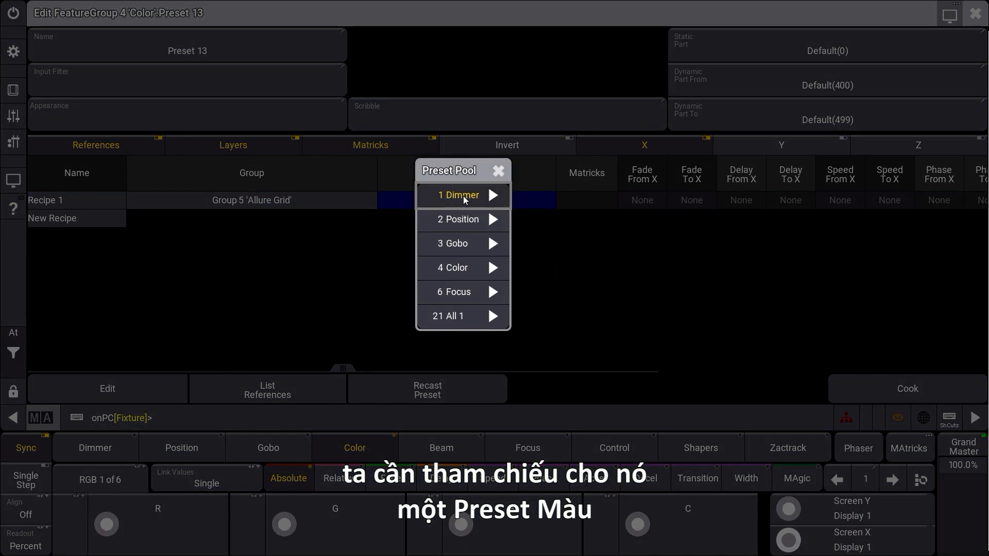
pyautogui.click(462, 271)
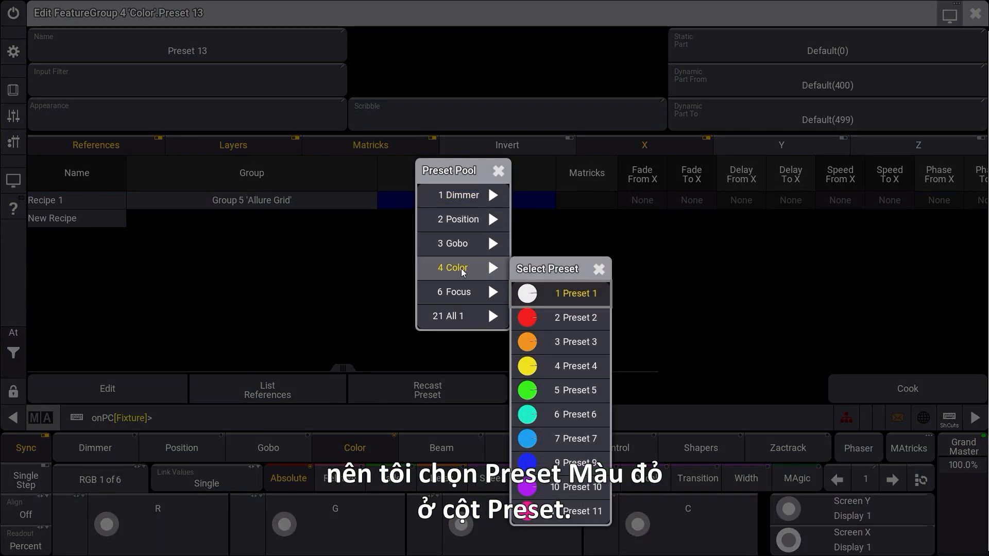
pyautogui.click(577, 316)
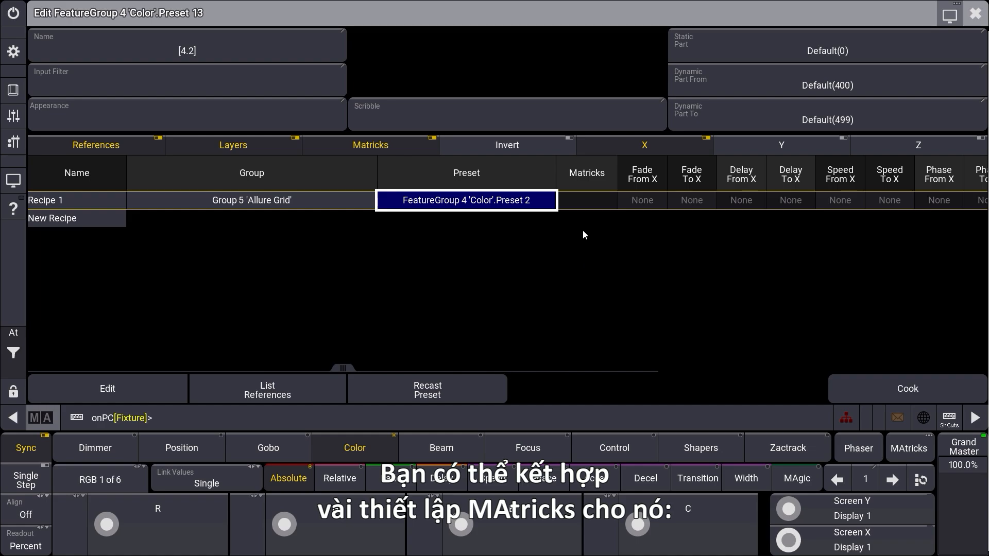
# - Set Recipe 1's Fade From X to 0.5 seconds
pyautogui.moveTo(347, 366); pyautogui.dragTo(422, 365)
pyautogui.click(592, 200)
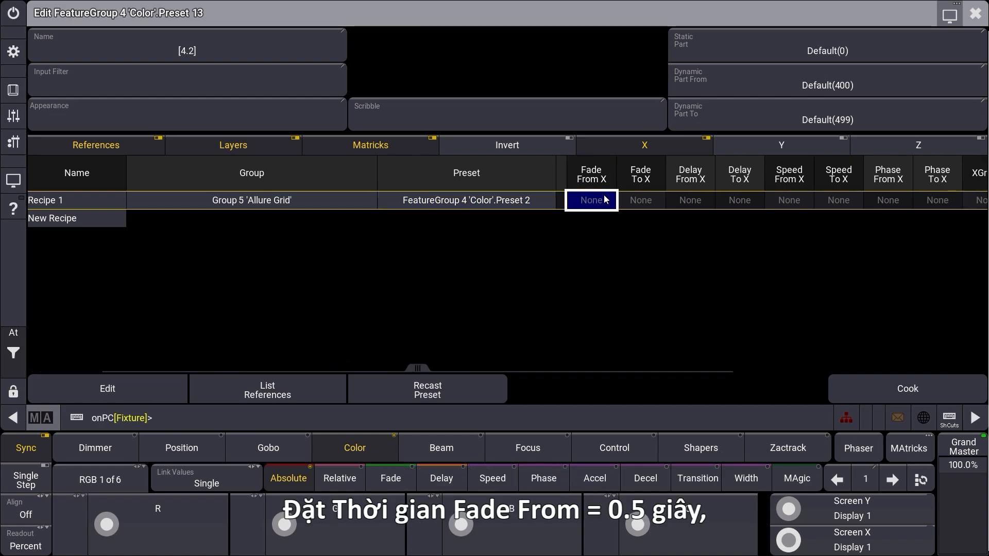
pyautogui.click(593, 200)
pyautogui.click(397, 319)
pyautogui.click(421, 325)
pyautogui.click(422, 232)
pyautogui.click(463, 356)
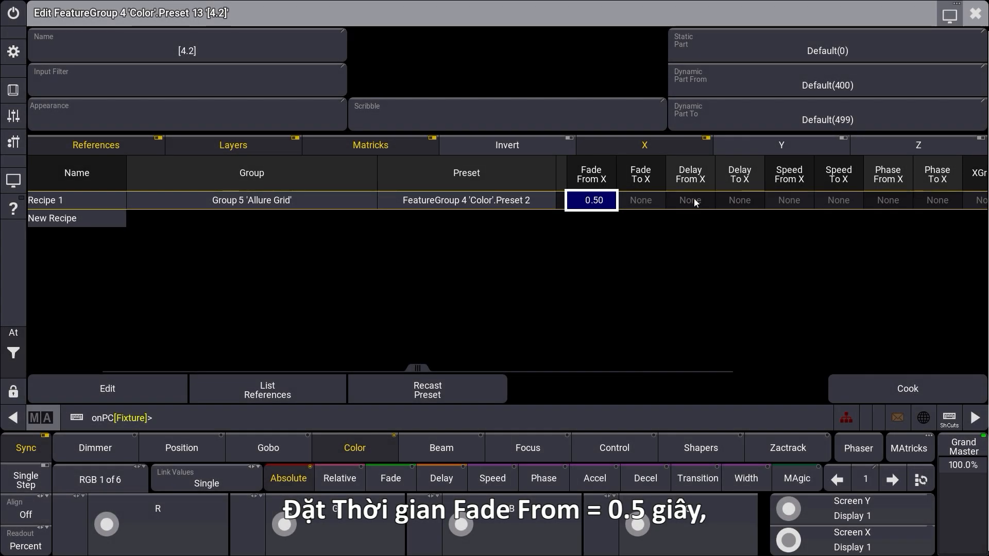
# - Set Recipe 1's Delay From X to 0 and Delay To X to 2 seconds
pyautogui.click(694, 200)
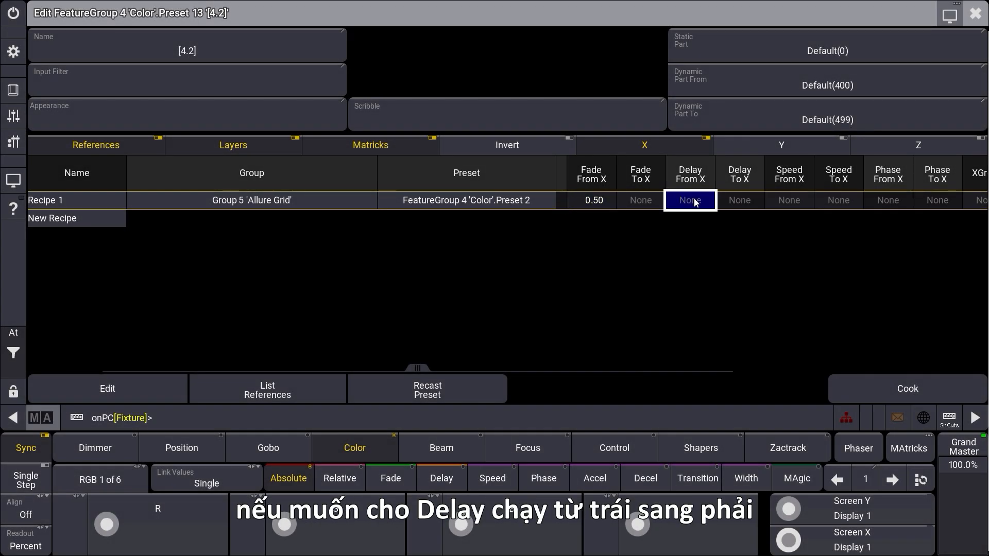
pyautogui.click(693, 200)
pyautogui.click(382, 329)
pyautogui.click(478, 366)
pyautogui.click(730, 202)
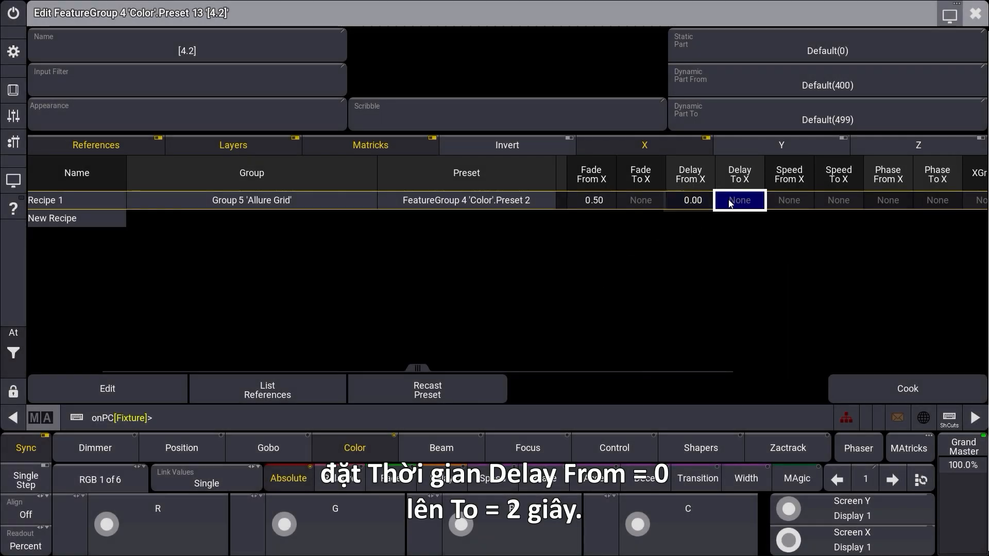
pyautogui.click(731, 202)
pyautogui.click(420, 288)
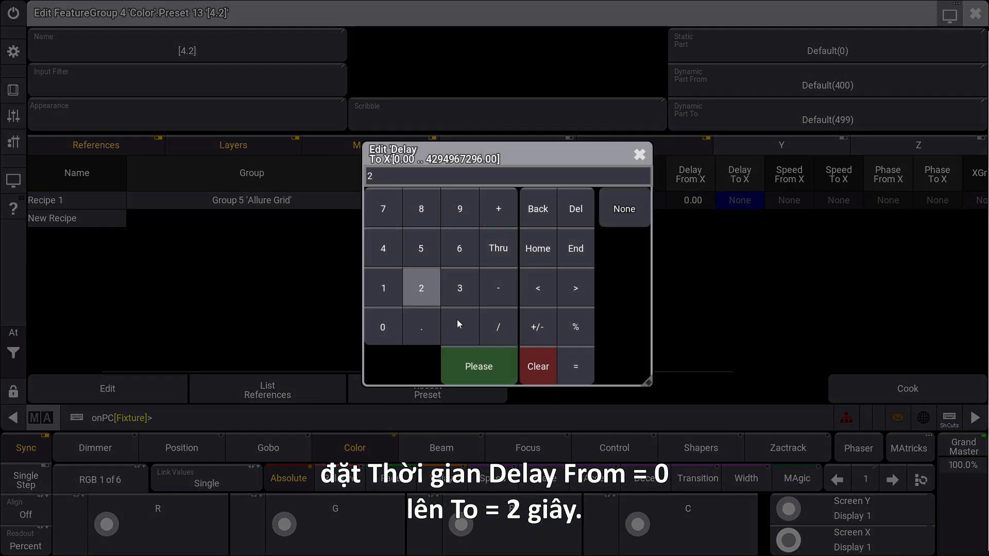
pyautogui.click(475, 360)
# - Set XWings to 2 for Recipe 1 and close the preset editor
pyautogui.moveTo(462, 368); pyautogui.dragTo(740, 356)
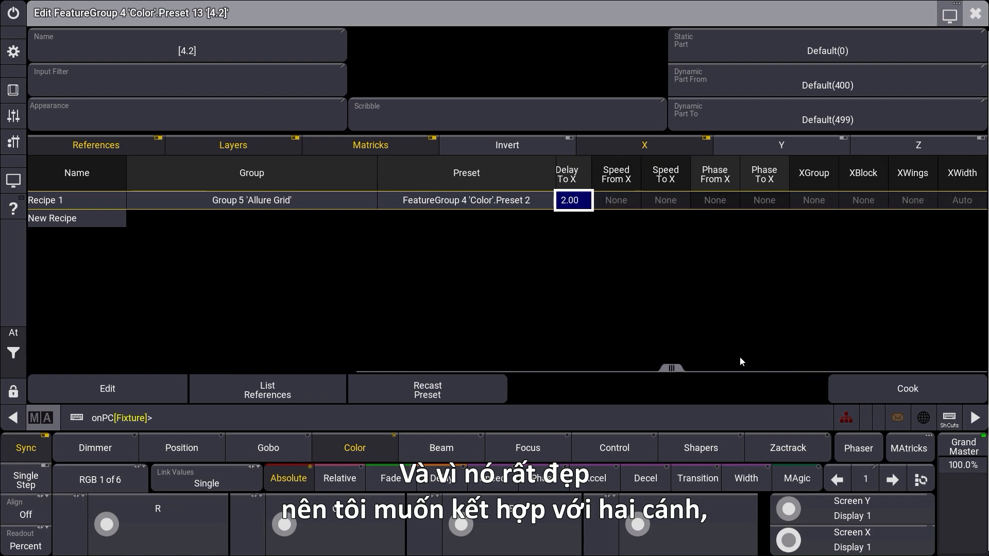
pyautogui.click(907, 200)
pyautogui.click(909, 199)
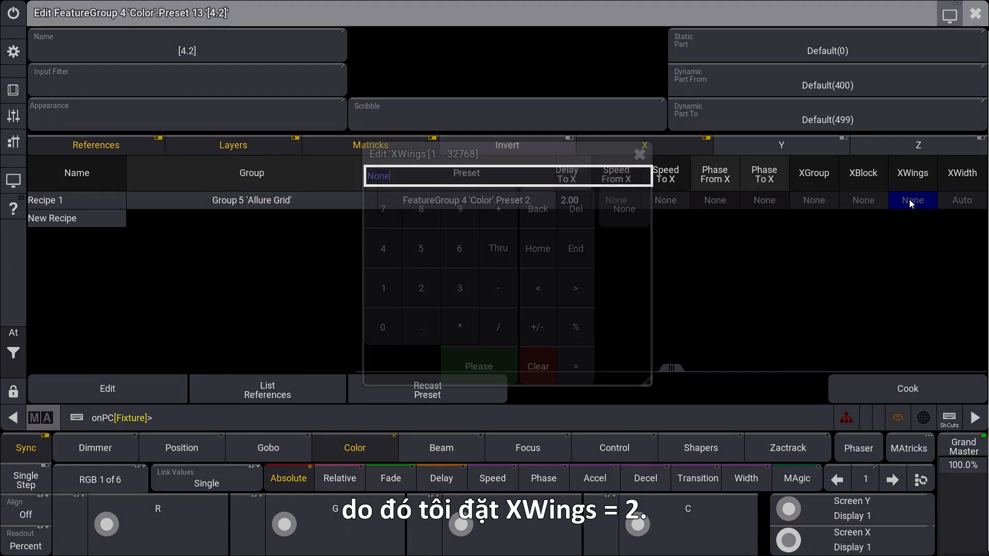
pyautogui.click(431, 287)
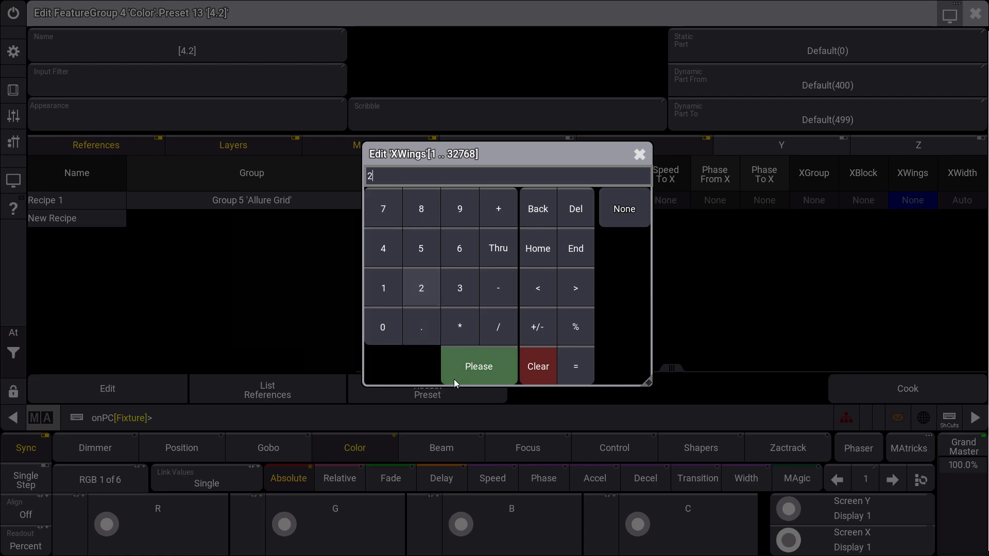
pyautogui.click(455, 377)
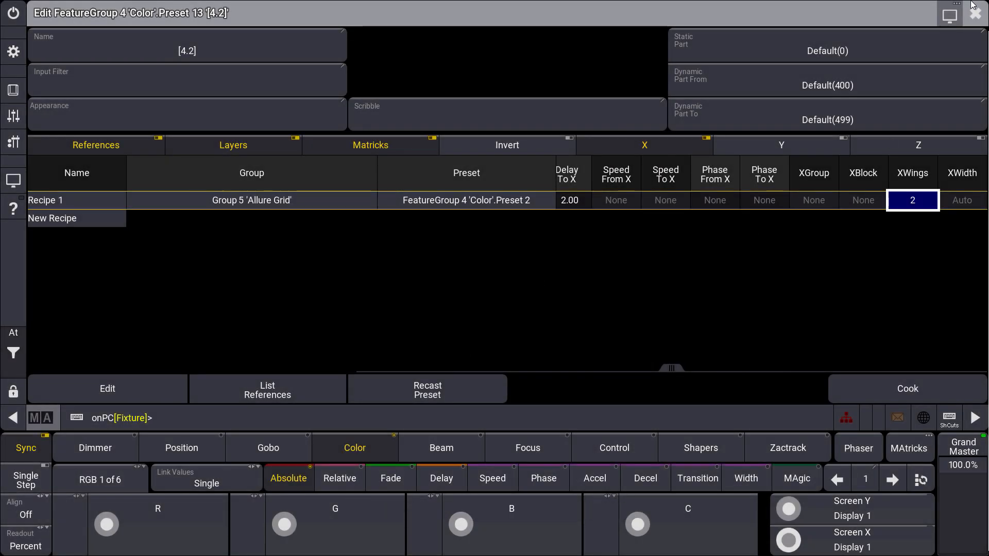
pyautogui.click(973, 15)
# - Test color preset 13 on the Allure Grid group at full intensity, and clear the programmer
pyautogui.click(801, 262)
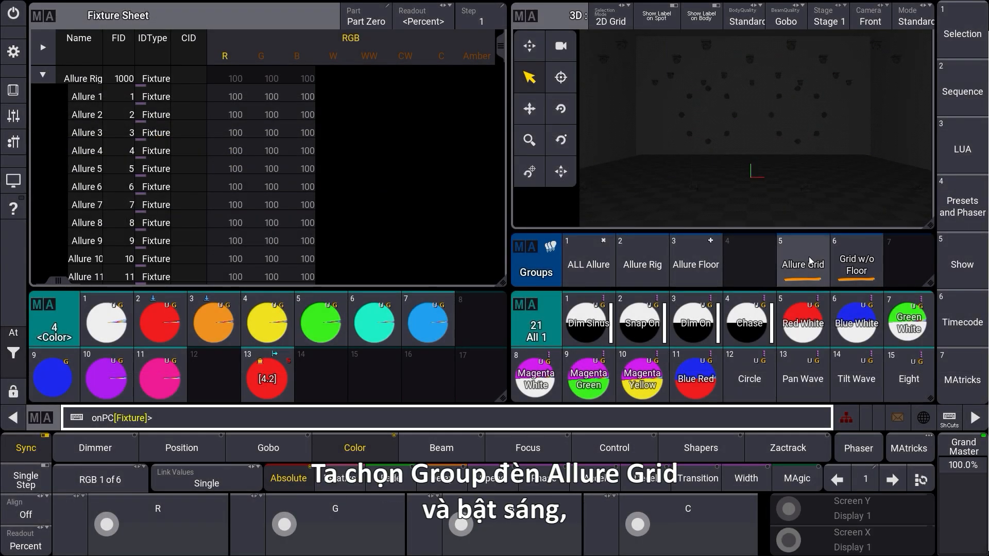
pyautogui.click(21, 356)
pyautogui.click(153, 351)
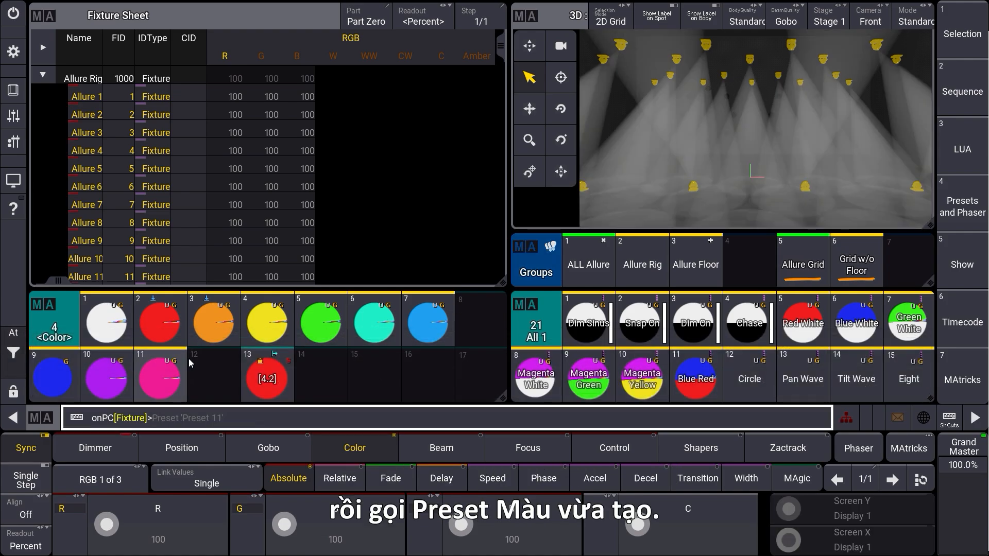
pyautogui.click(267, 376)
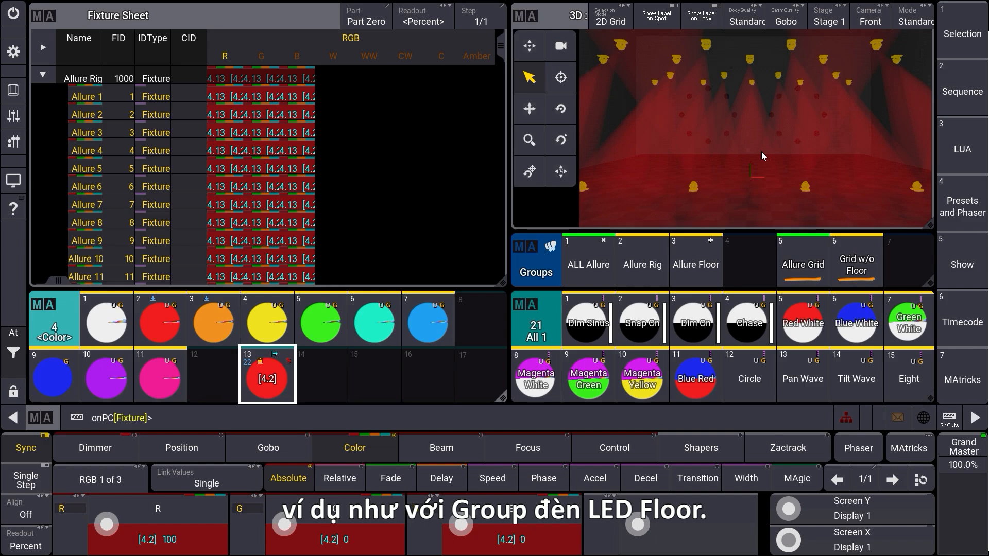
pyautogui.click(16, 350)
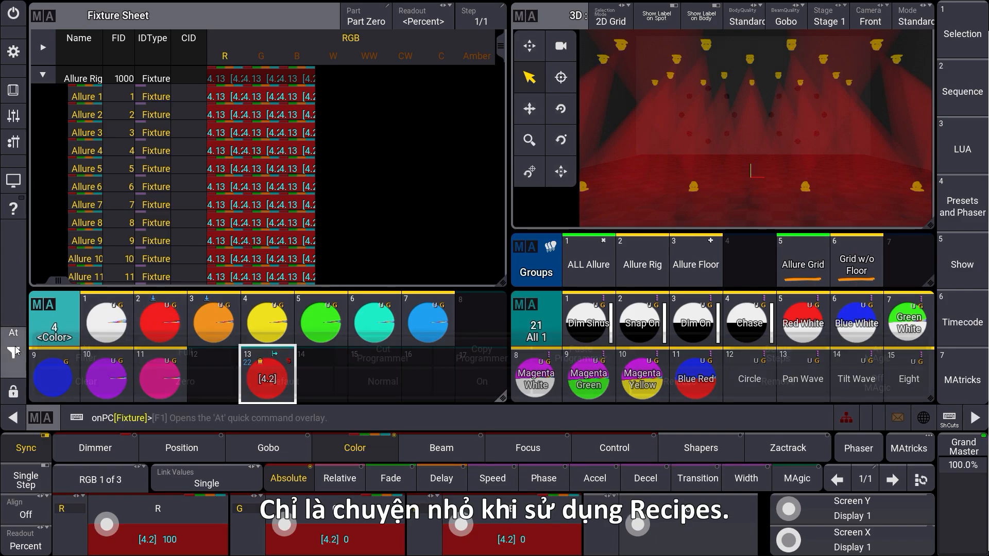
pyautogui.click(60, 378)
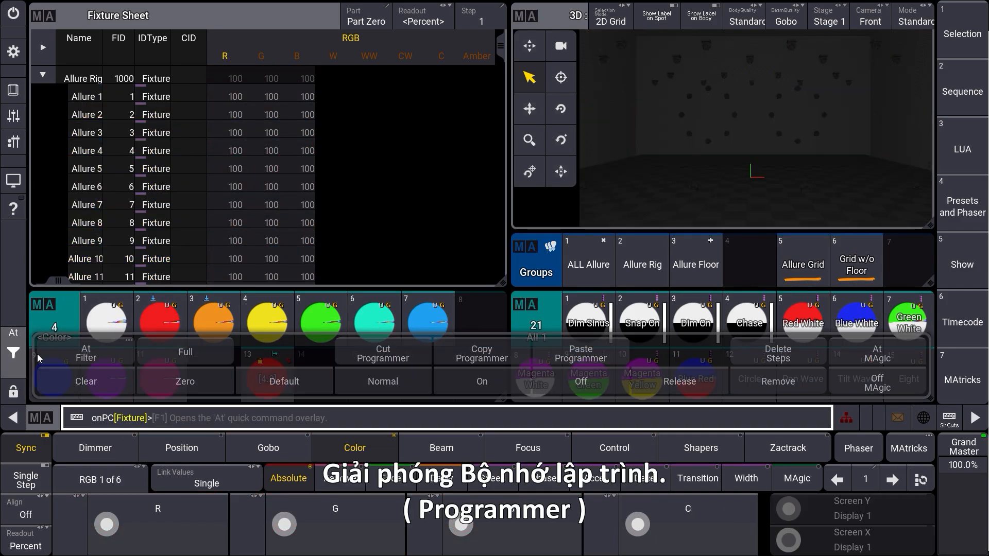
# - Change Recipe 1 of color preset 13 to group 23 'LED Floor' and close the editor
pyautogui.moveTo(268, 370); pyautogui.dragTo(226, 373)
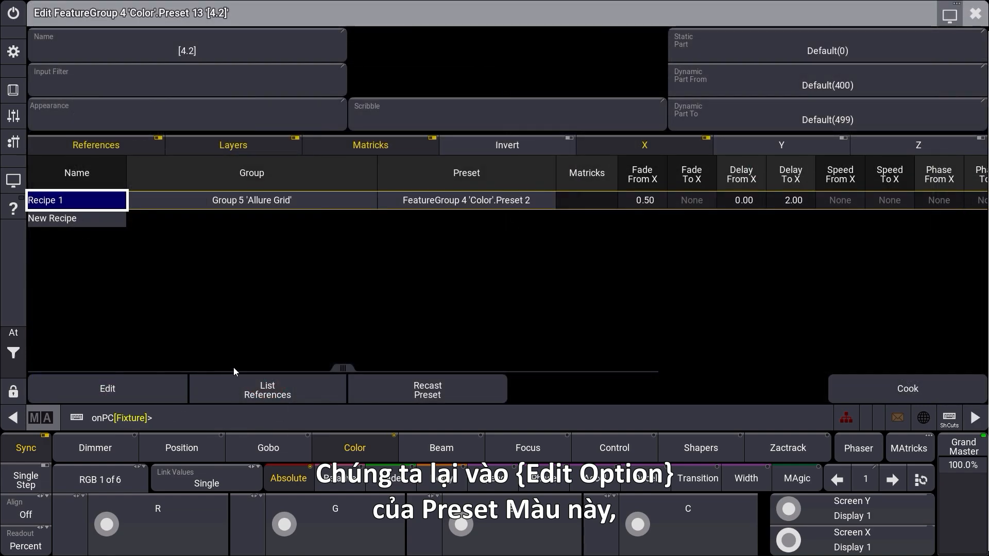
pyautogui.click(256, 200)
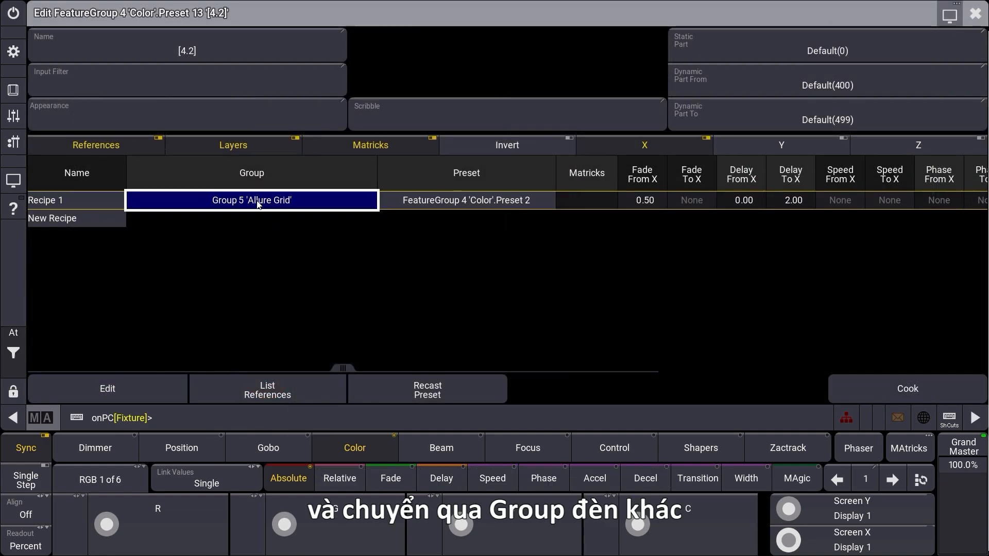
pyautogui.click(258, 202)
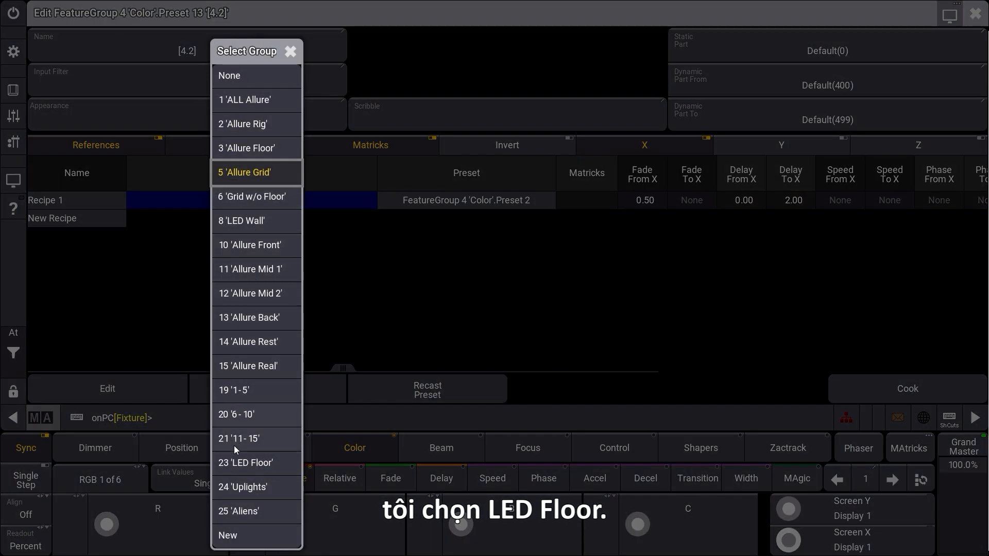
pyautogui.click(245, 463)
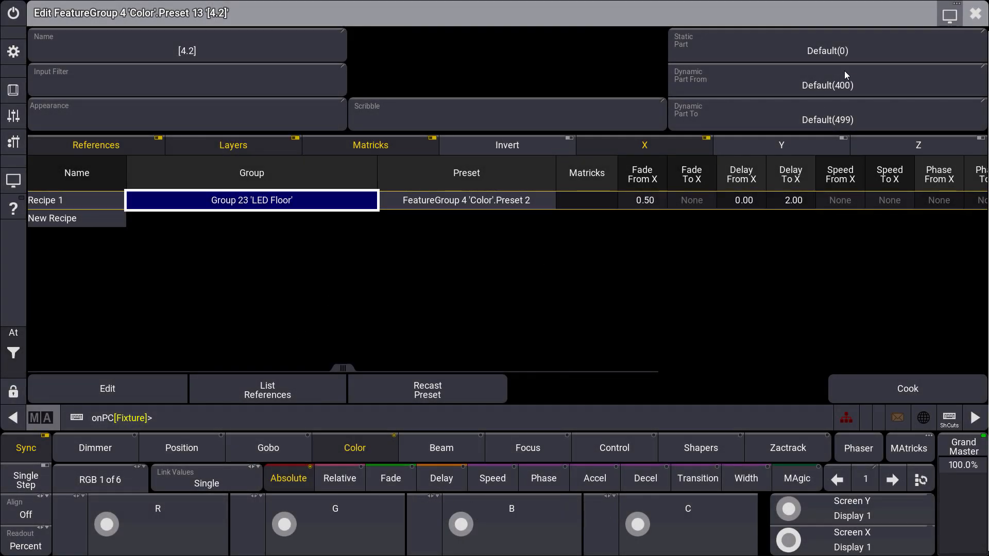
pyautogui.click(974, 14)
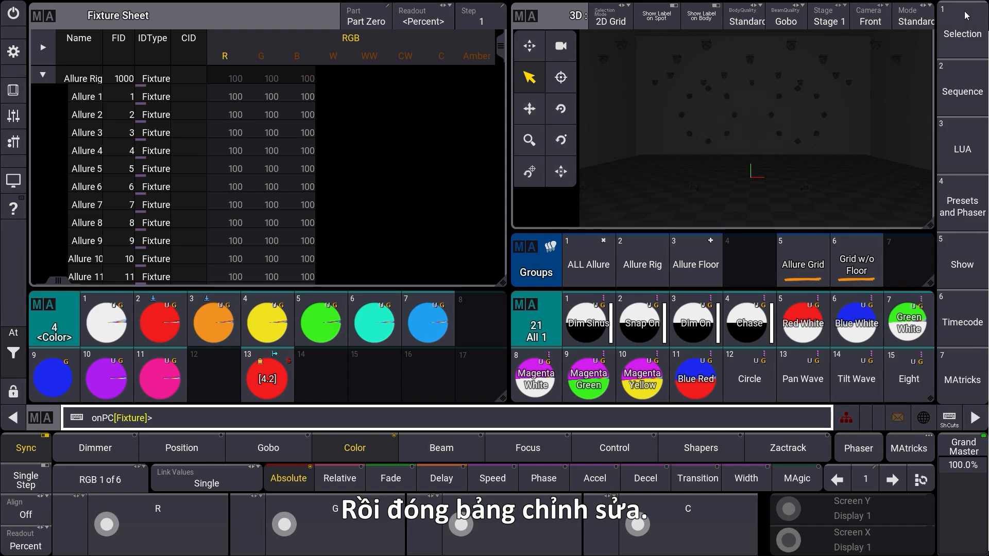
# - Select the LED Floor group, bring it to full intensity and apply color preset 13
pyautogui.scroll(-2, 593, 264)
pyautogui.click(622, 282)
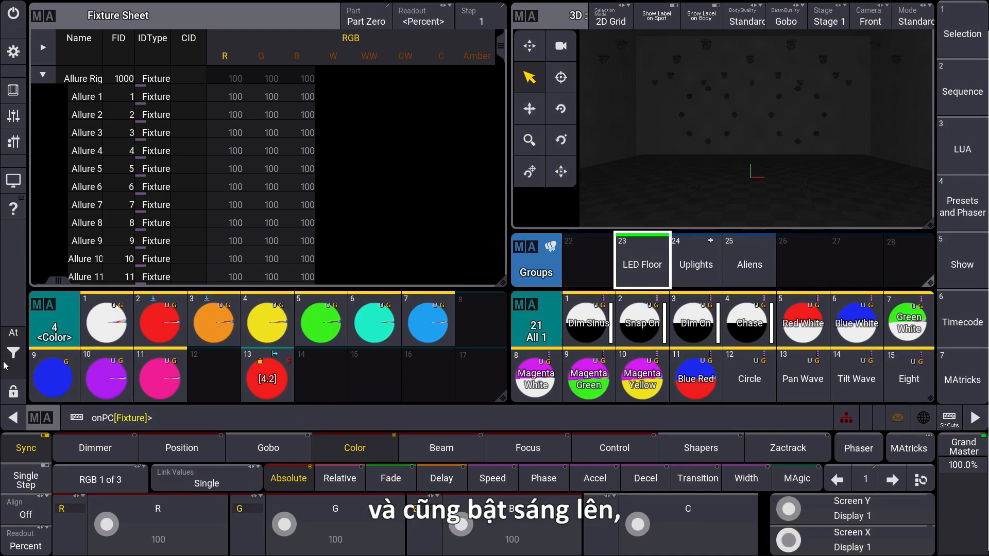
pyautogui.click(13, 333)
pyautogui.click(174, 355)
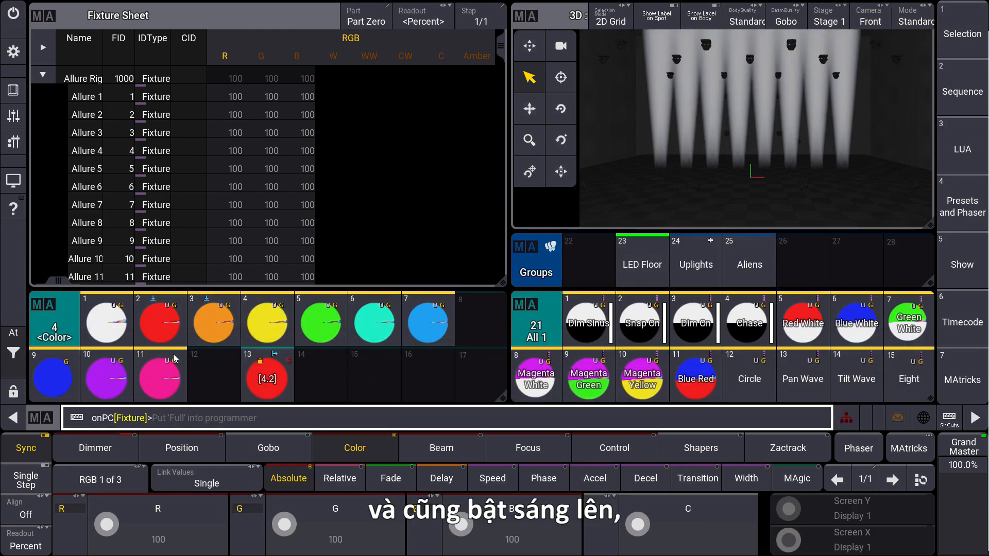
pyautogui.click(267, 379)
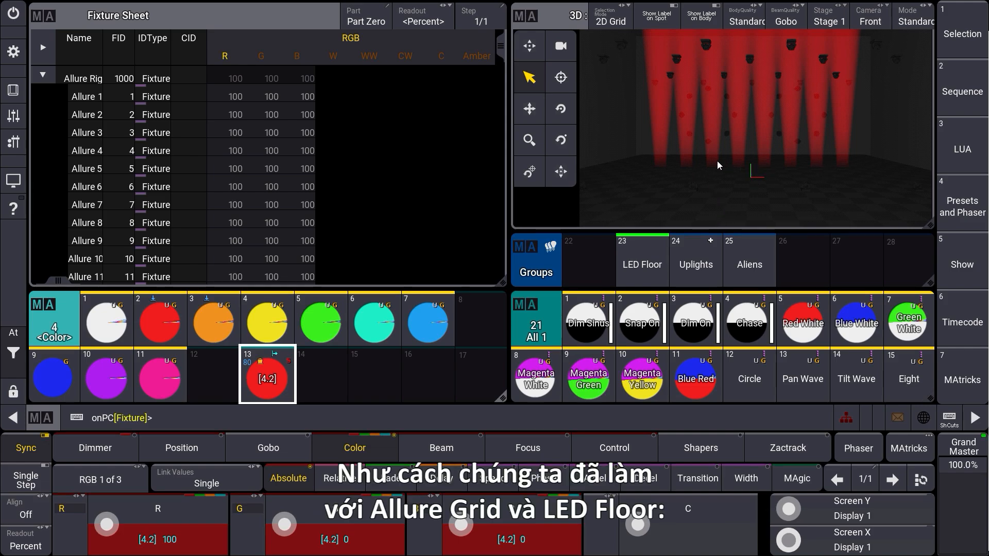
# - Add a second recipe to color preset 13 and assign group 5 'Allure Grid' to it
pyautogui.click(266, 379)
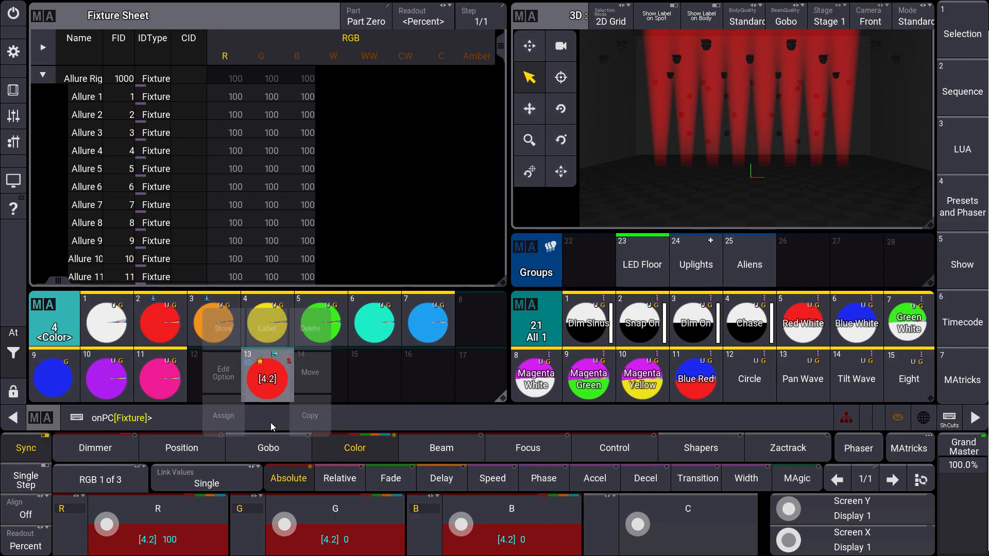
pyautogui.click(236, 371)
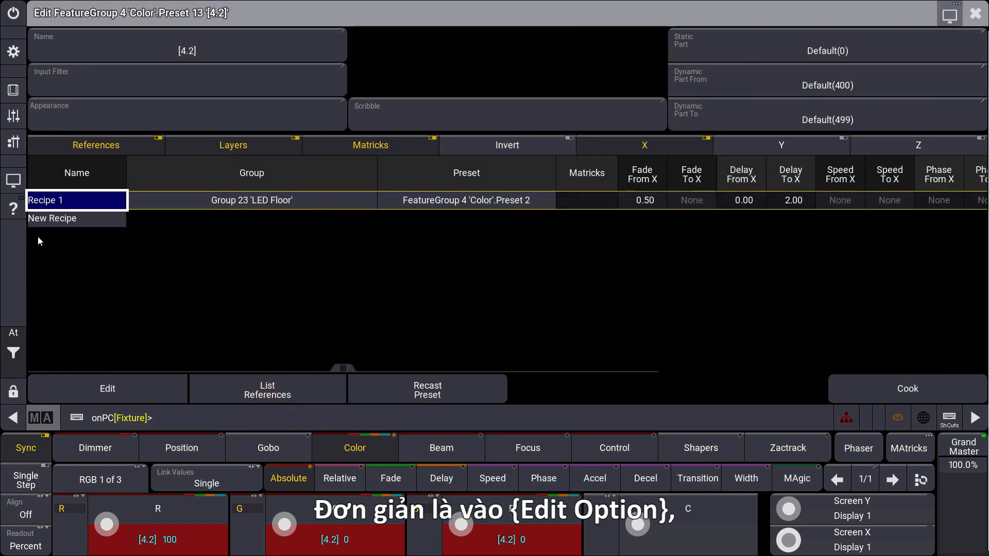
pyautogui.click(59, 218)
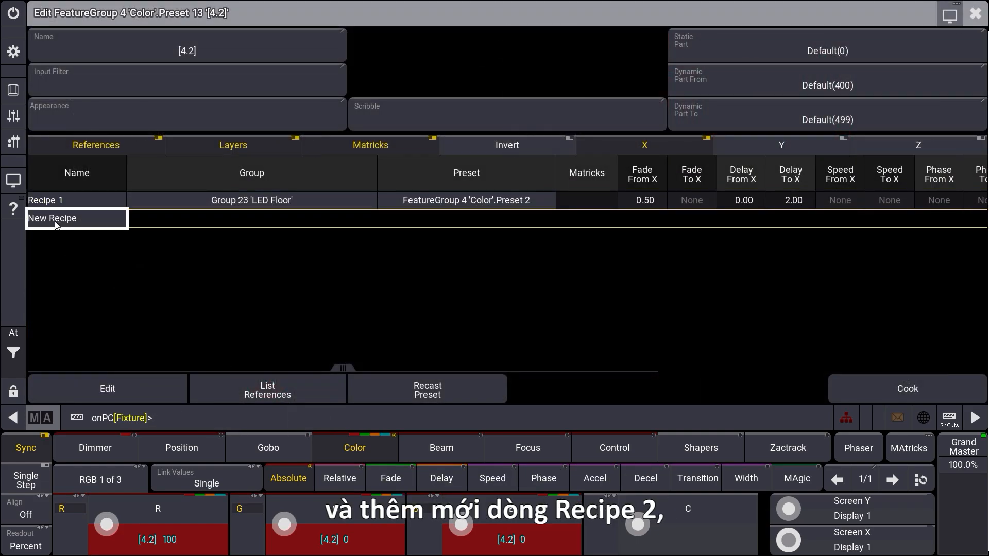
pyautogui.click(56, 222)
pyautogui.click(231, 219)
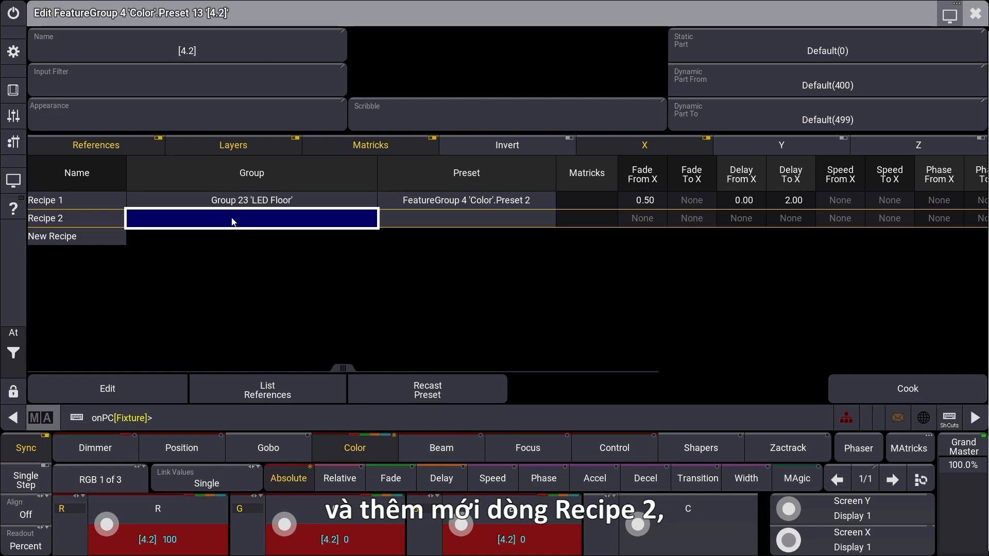
pyautogui.click(232, 222)
pyautogui.click(221, 173)
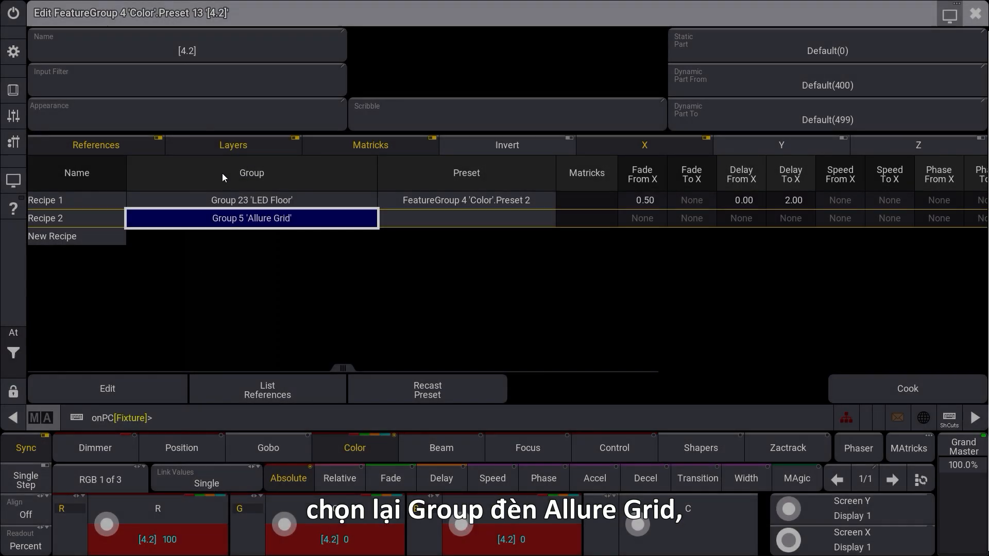
# - Assign the red color preset 2 to Recipe 2
pyautogui.click(461, 225)
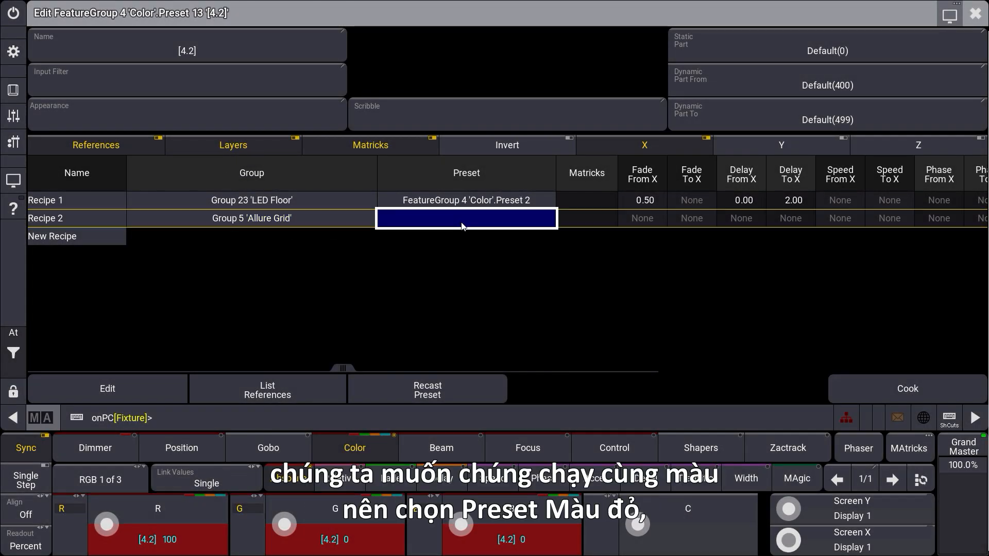
pyautogui.click(462, 226)
pyautogui.click(498, 300)
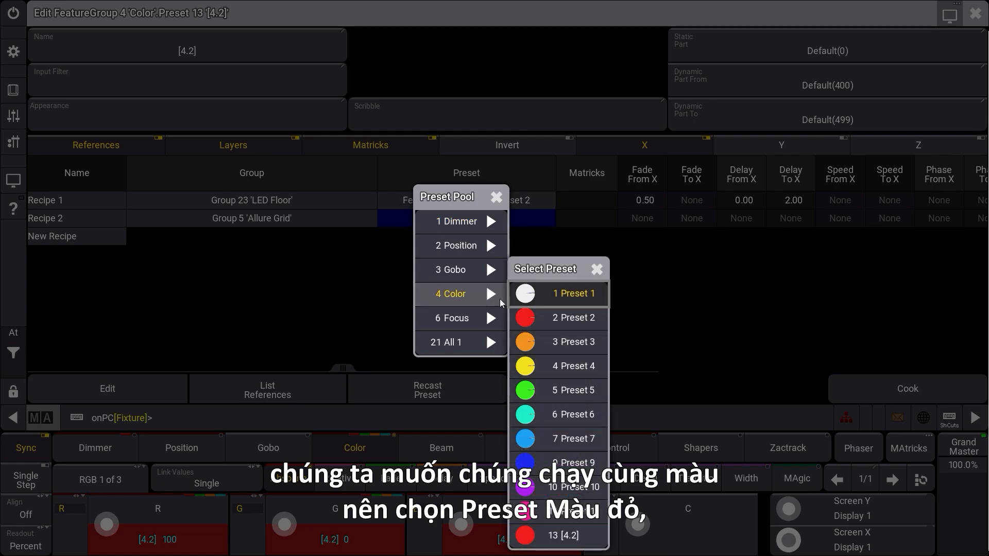
pyautogui.click(571, 317)
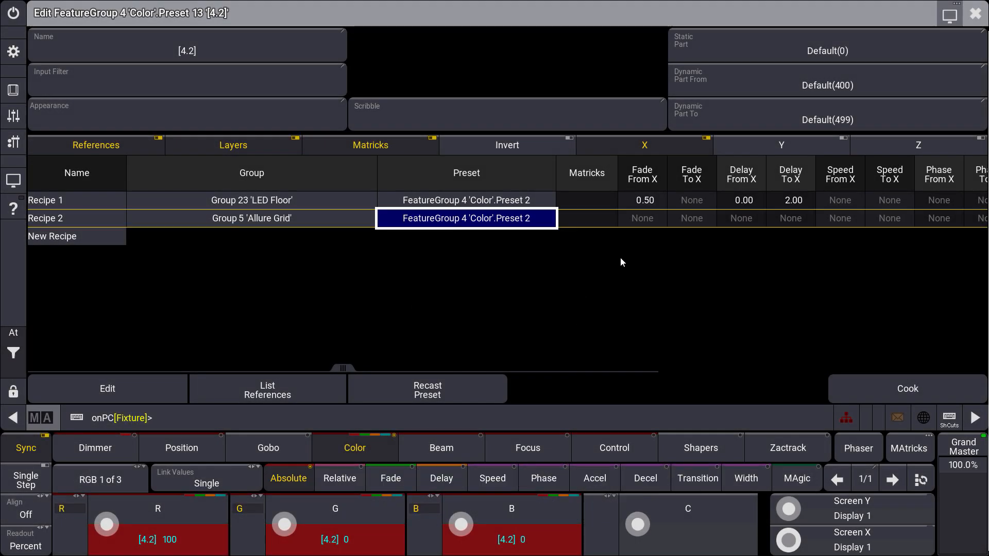
# - Set Fade From X of Recipe 2 to 0.5
pyautogui.doubleClick(635, 214)
pyautogui.click(399, 338)
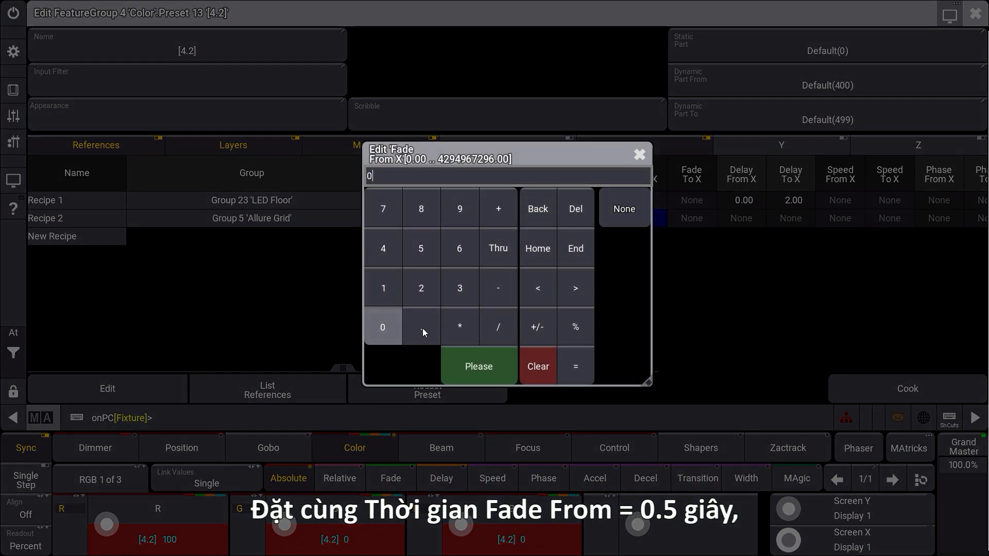
pyautogui.click(423, 328)
pyautogui.click(421, 245)
pyautogui.click(450, 358)
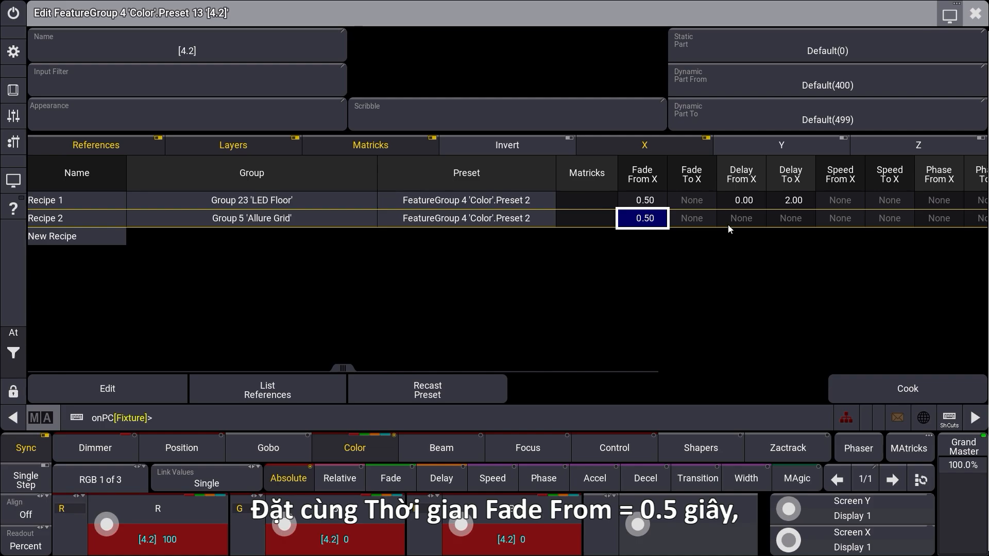
# - Set the X delay of Recipe 2 to run from 0 to 2
pyautogui.click(736, 218)
pyautogui.click(736, 218)
pyautogui.click(382, 330)
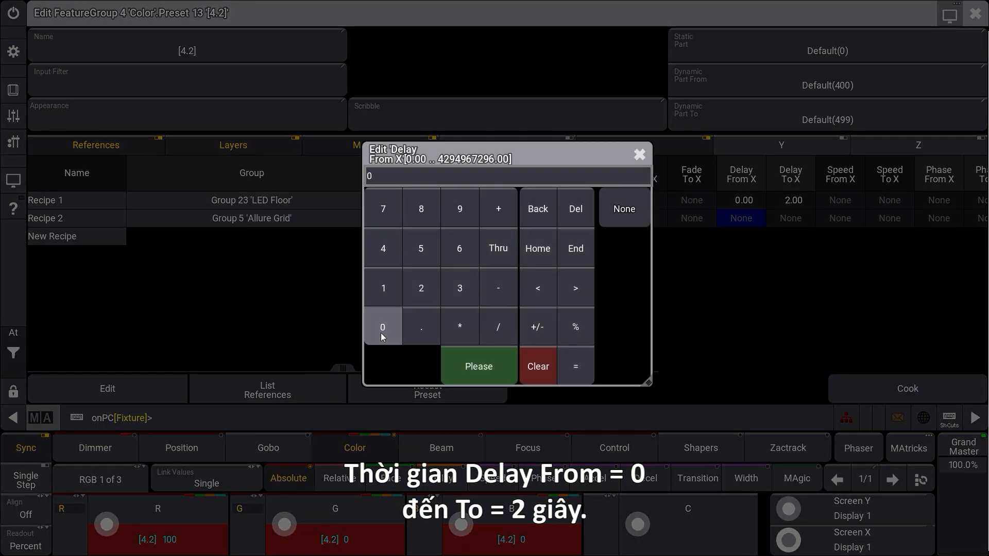
pyautogui.click(442, 355)
pyautogui.click(790, 219)
pyautogui.click(790, 219)
pyautogui.click(421, 288)
pyautogui.click(465, 355)
# - Set XWings to 2 for Recipe 2 and close the preset editor
pyautogui.moveTo(345, 369); pyautogui.dragTo(742, 369)
pyautogui.click(921, 218)
pyautogui.click(921, 218)
pyautogui.click(421, 288)
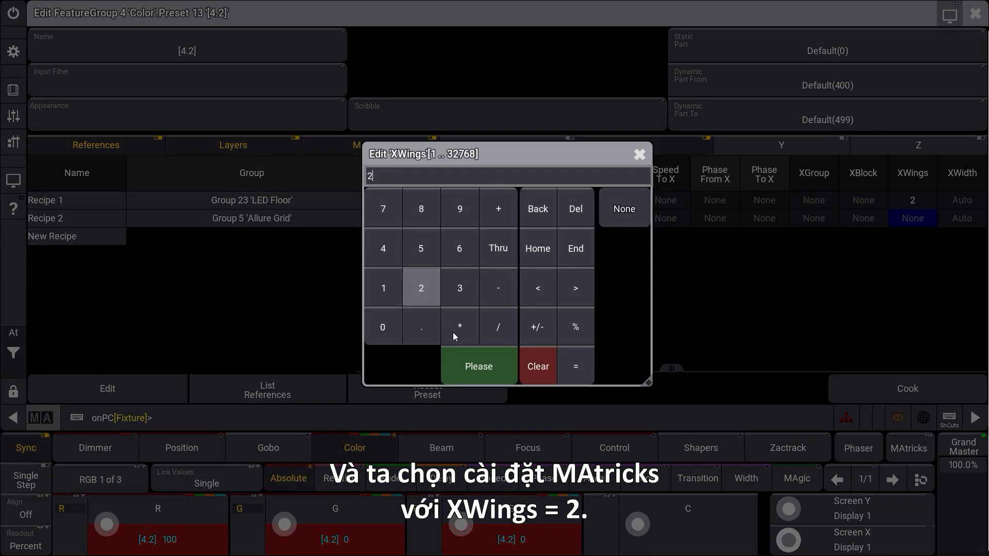
pyautogui.click(467, 360)
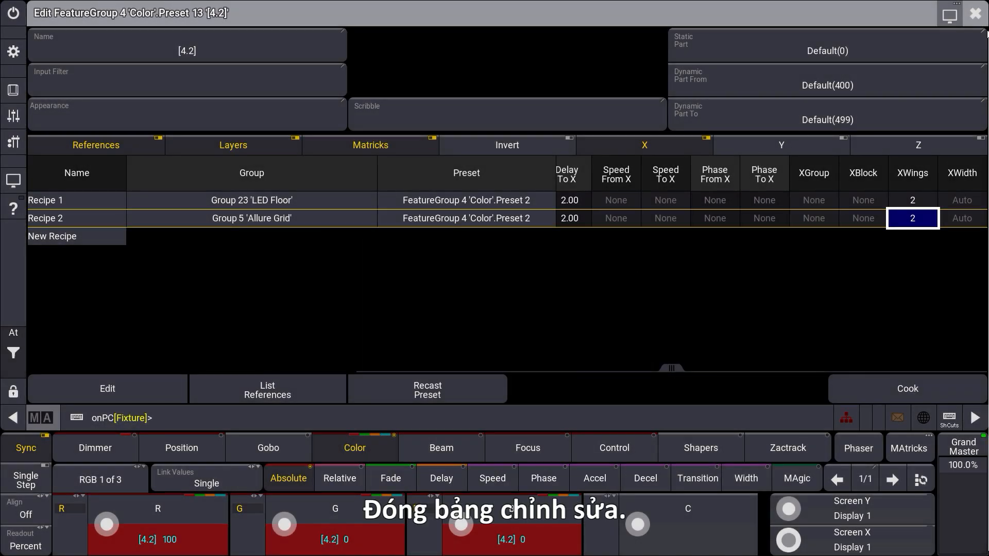
pyautogui.click(975, 14)
# - Clear the programmer and select the LED Floor and Allure Grid groups together
pyautogui.click(18, 359)
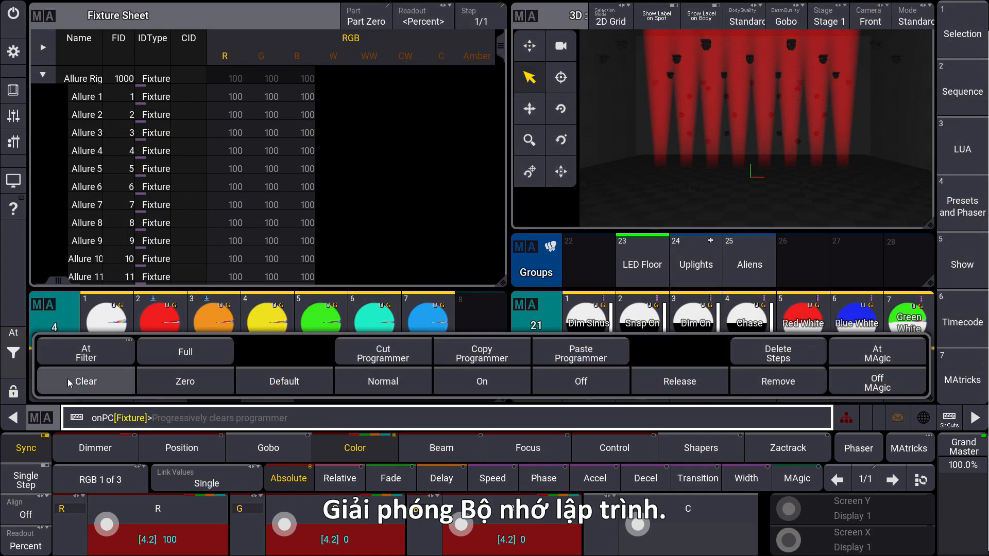
pyautogui.click(67, 378)
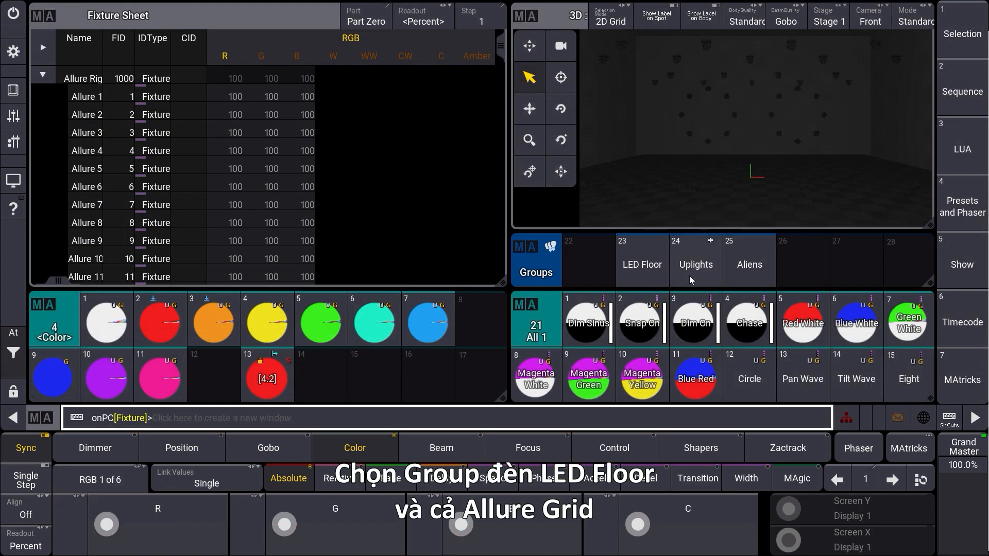
pyautogui.click(635, 275)
pyautogui.scroll(3, 635, 275)
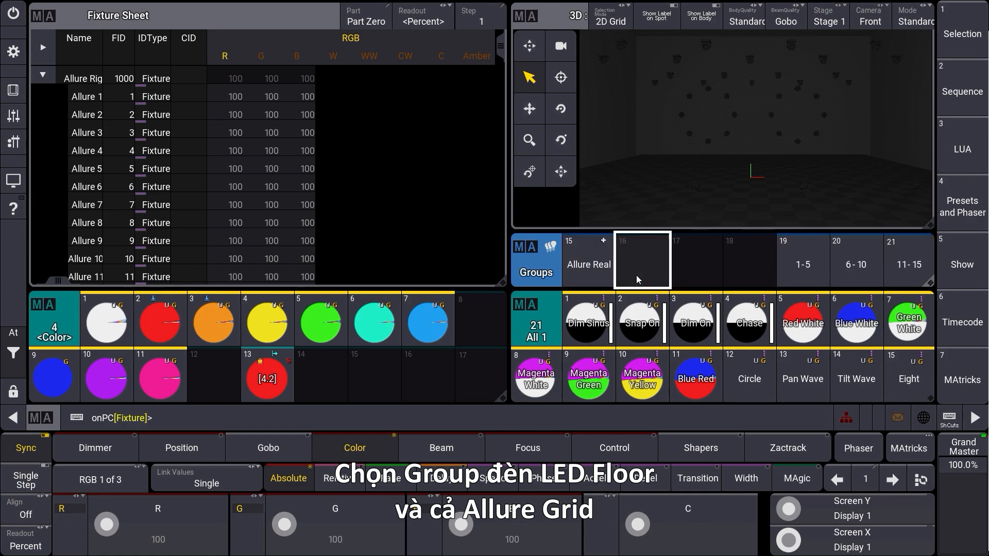
pyautogui.click(810, 268)
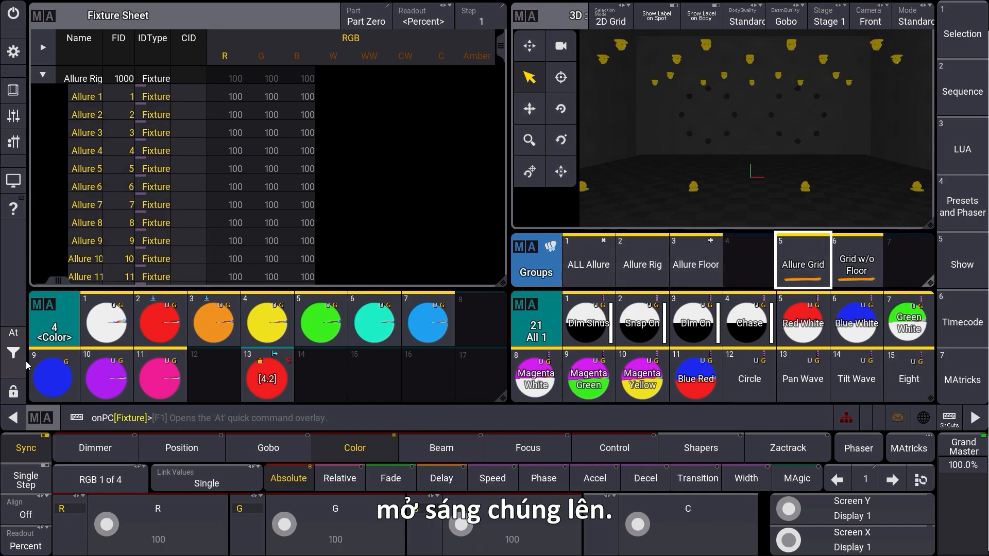
# - Bring the selected fixtures to full intensity and apply color preset 13 to them
pyautogui.click(14, 333)
pyautogui.click(171, 355)
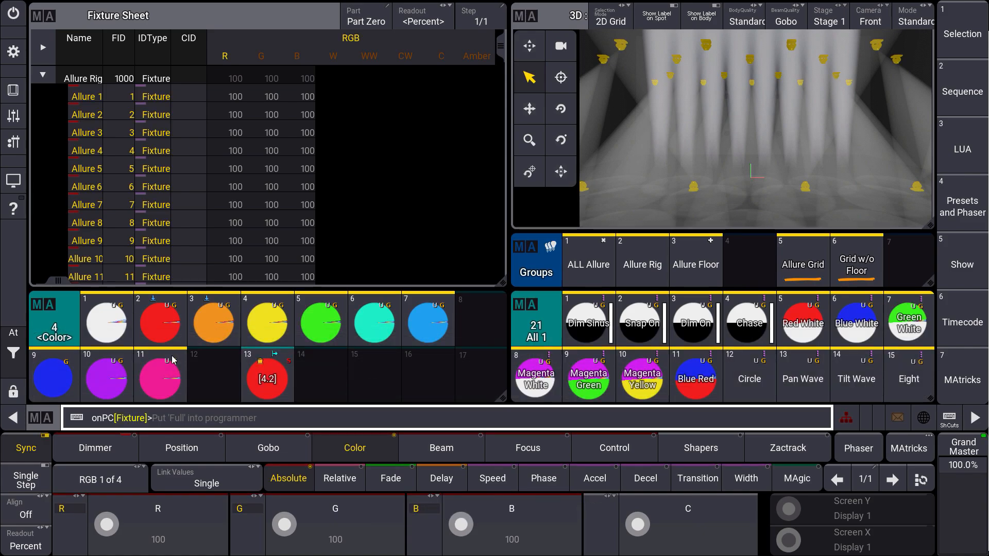
pyautogui.click(271, 384)
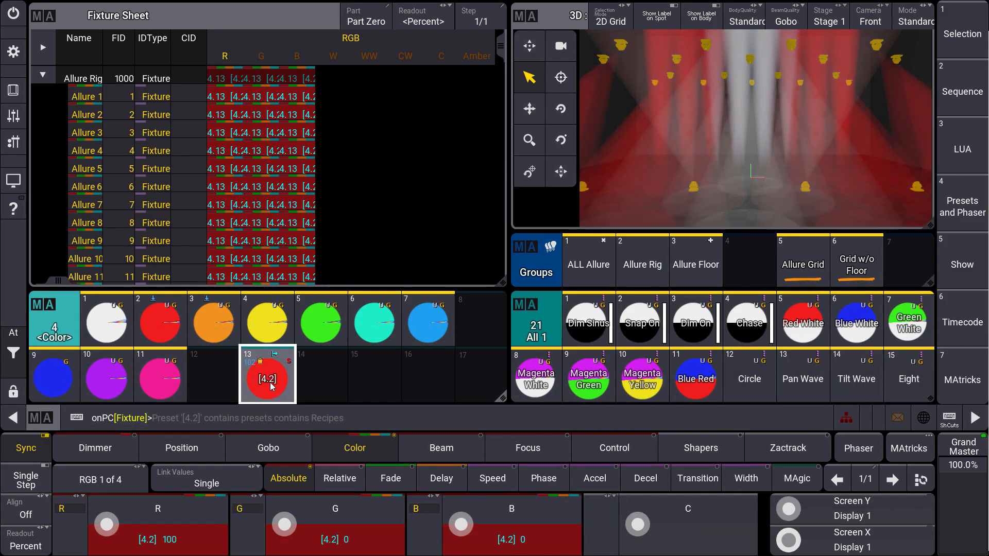